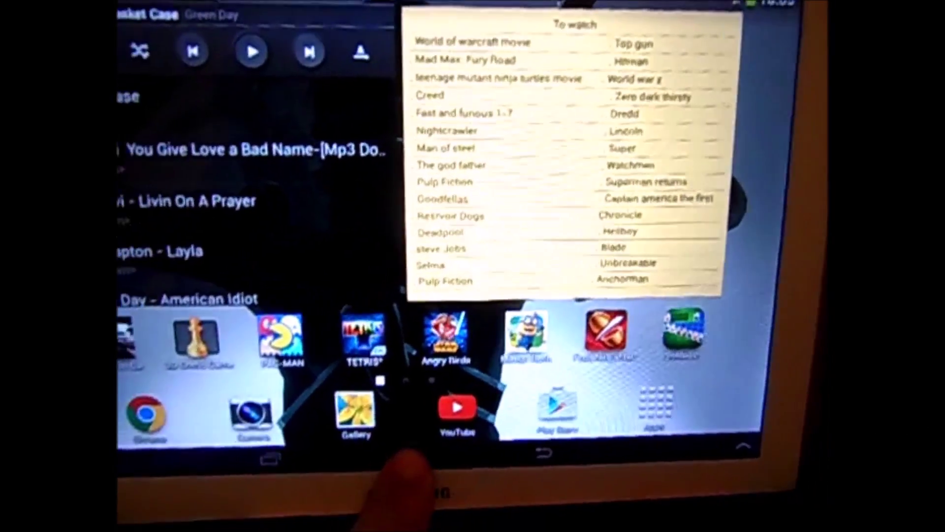
Swipe through the tablet's home screen pages, glance at the app list, and return Home
left_click_drag(591, 271, 246, 270)
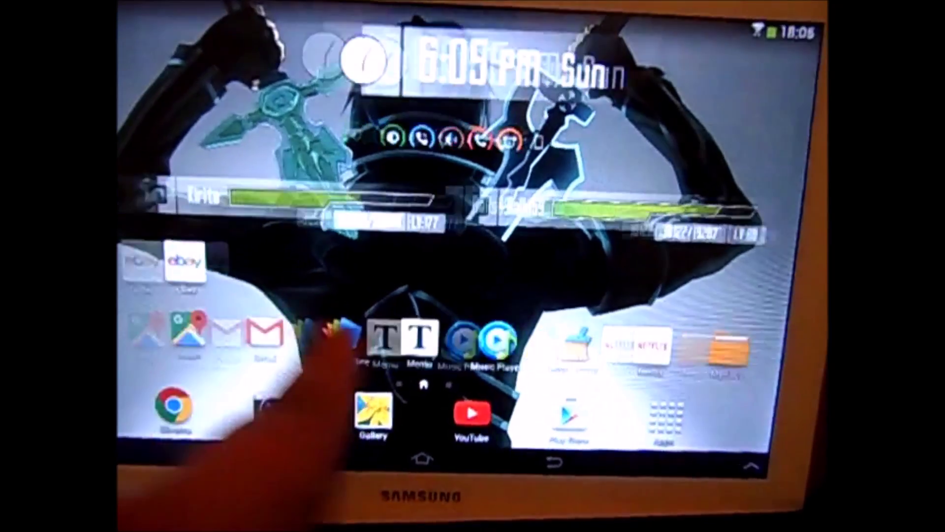
left_click_drag(340, 344, 492, 355)
left_click_drag(541, 271, 344, 261)
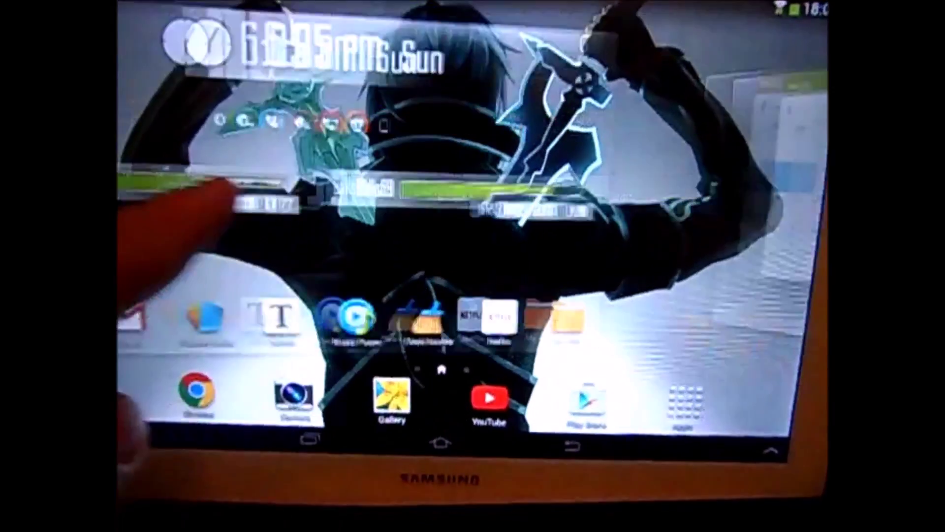
left_click_drag(591, 270, 360, 275)
left_click_drag(296, 271, 492, 275)
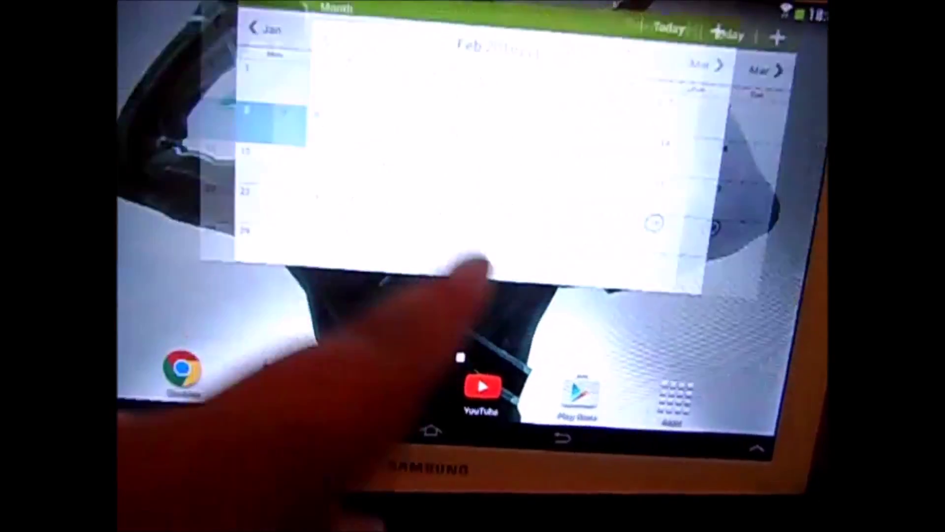
left_click_drag(222, 207, 374, 177)
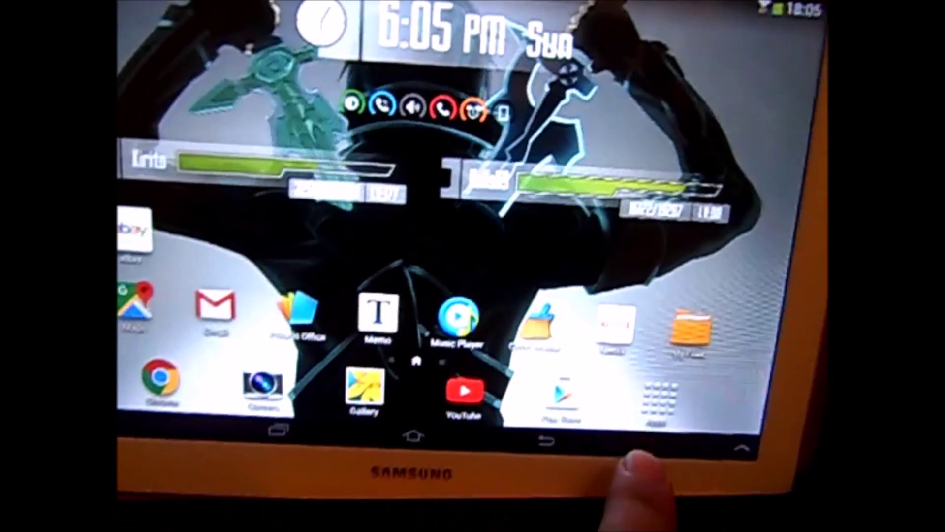
left_click(662, 396)
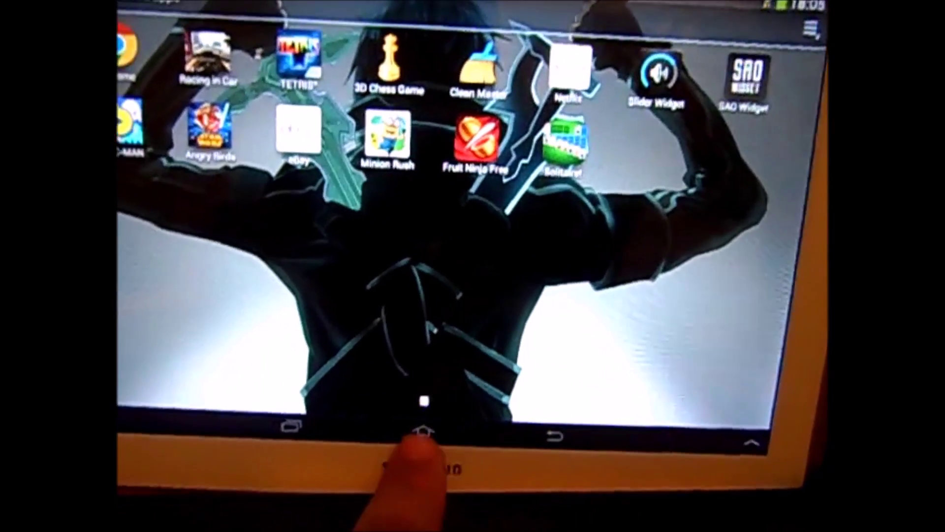
left_click(422, 433)
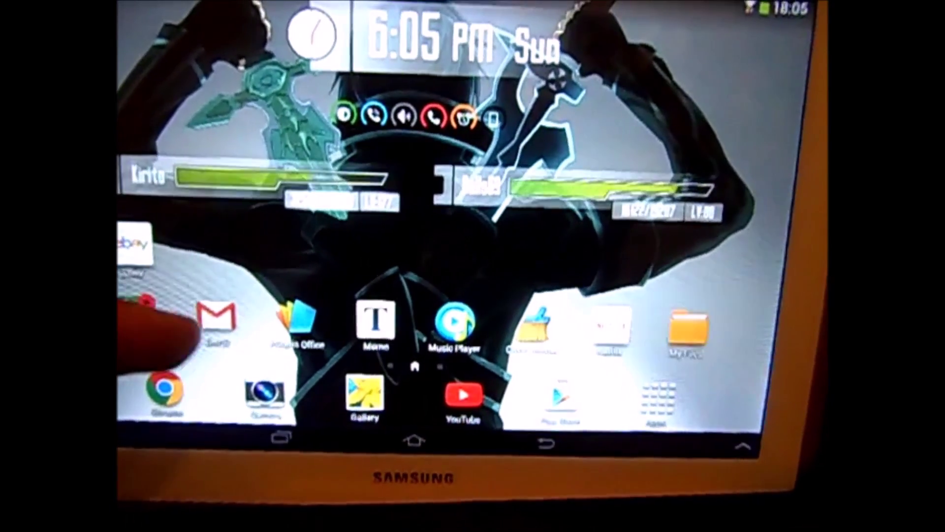
Power off the tablet from the power key menu and confirm with OK
key("XF86PowerOff")
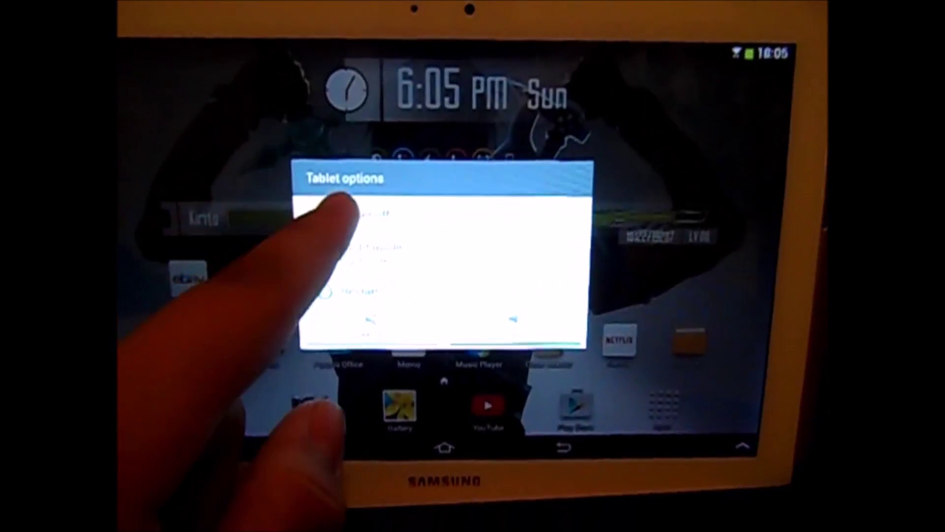
left_click(369, 262)
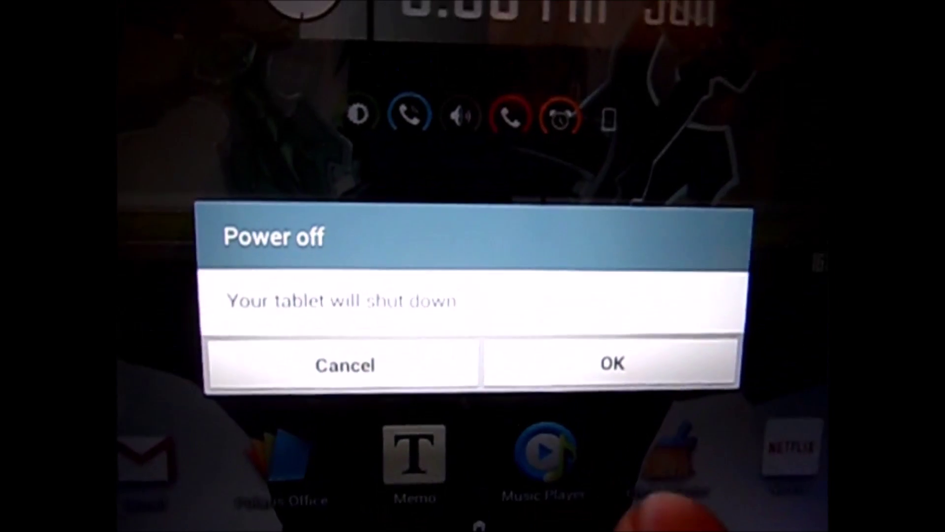
left_click(612, 362)
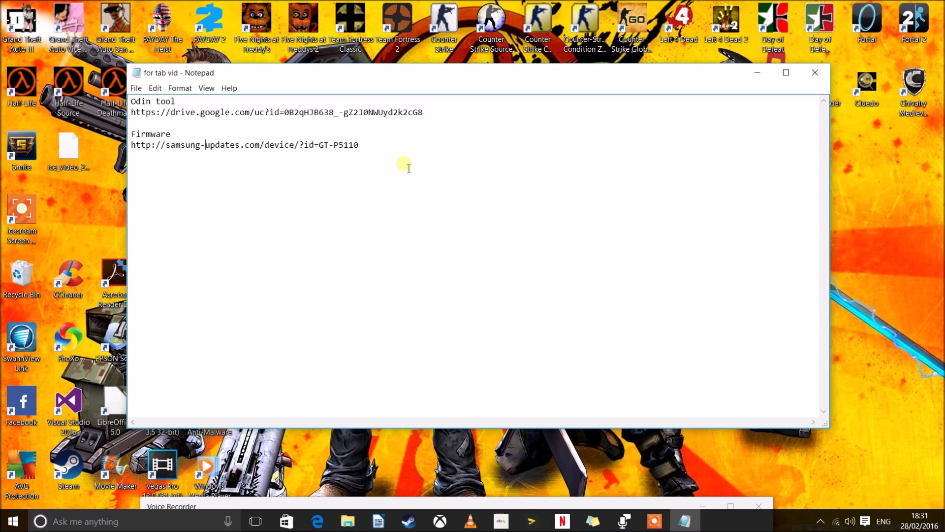
Highlight the Google Drive URL listed under 'Odin tool' in the notes
left_click_drag(401, 164, 129, 91)
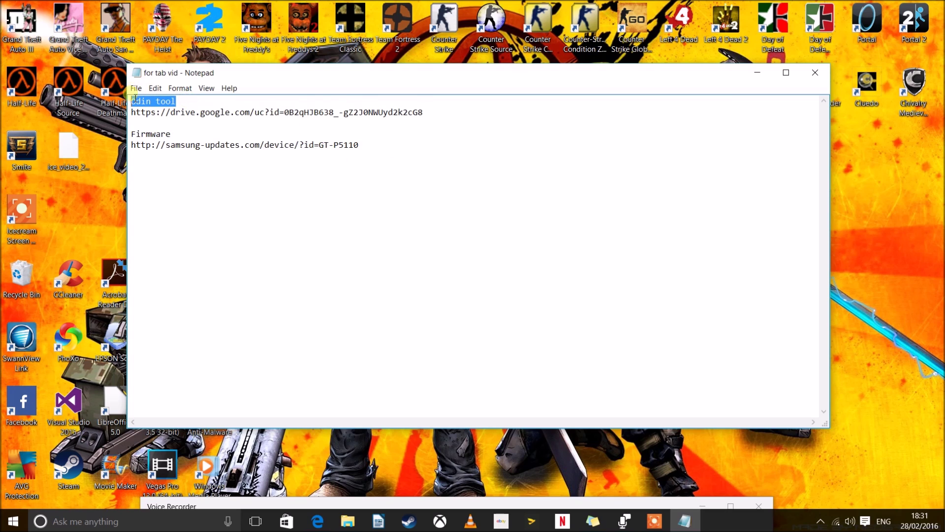
left_click(157, 101)
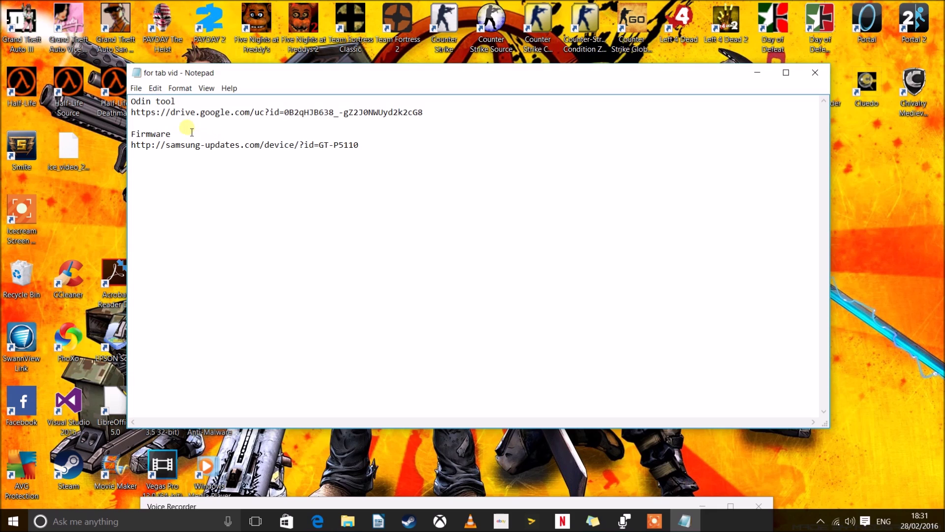
left_click(133, 133)
left_click_drag(428, 114, 138, 112)
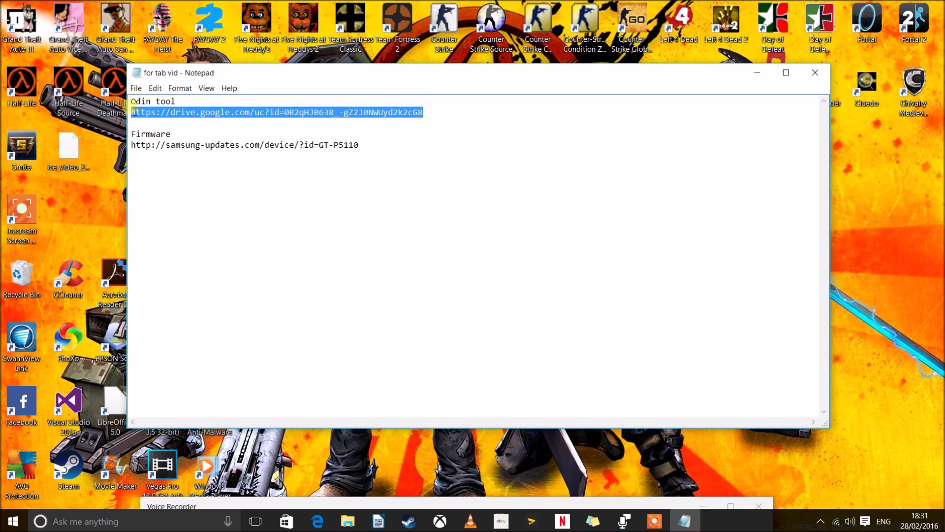
Load the Drive link in Edge and let GT-P5113 (1).zip finish downloading, checking the Downloads list
left_click(317, 521)
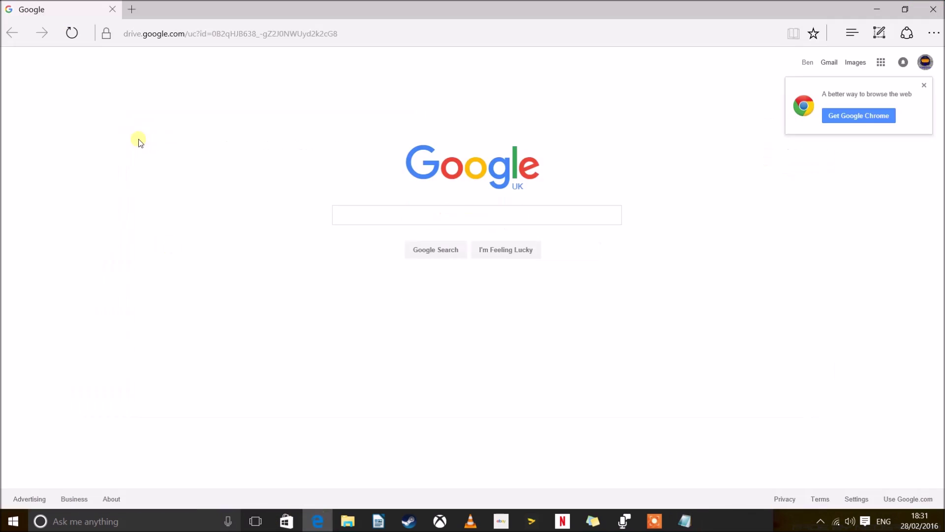
left_click(143, 32)
key("Return")
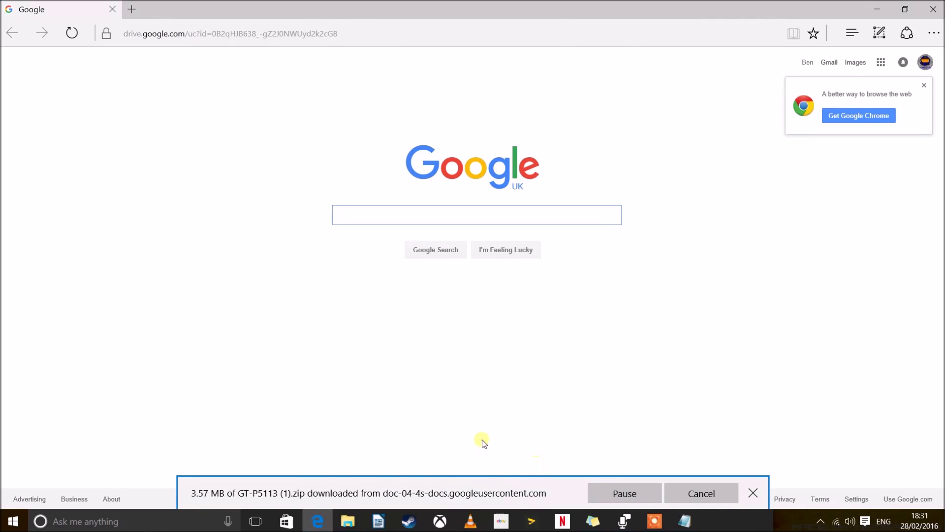
key("ctrl+j")
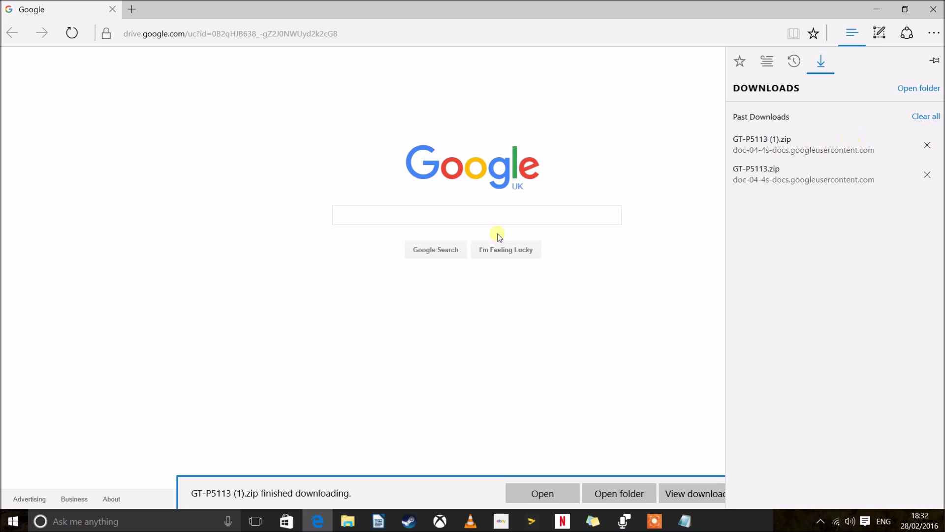
left_click(377, 439)
left_click(347, 521)
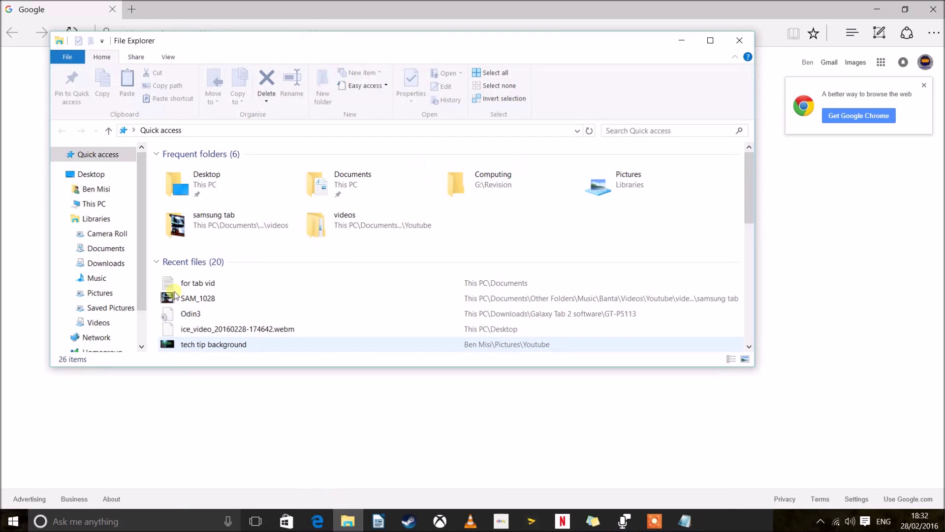
Extract the GT-P5113 zip in This PC > Downloads with Extract Here
left_click(109, 203)
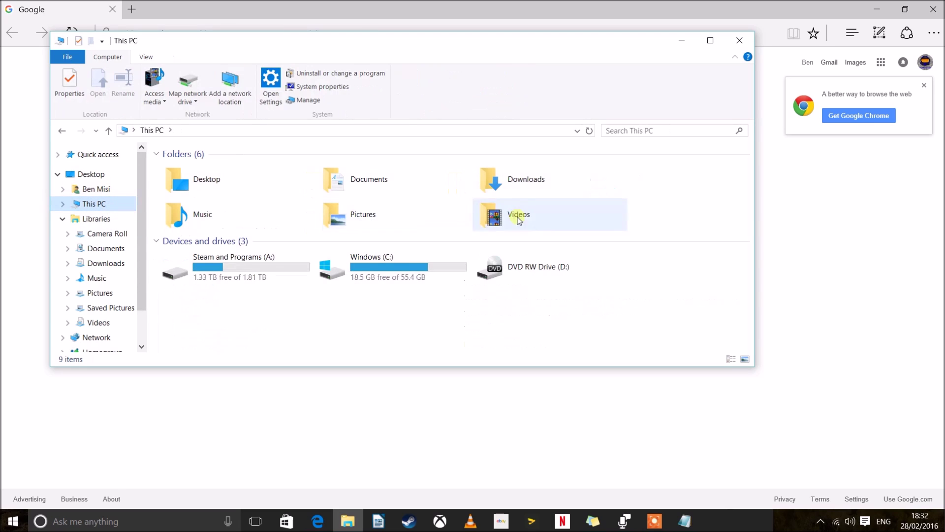
double_click(525, 188)
left_click(311, 196)
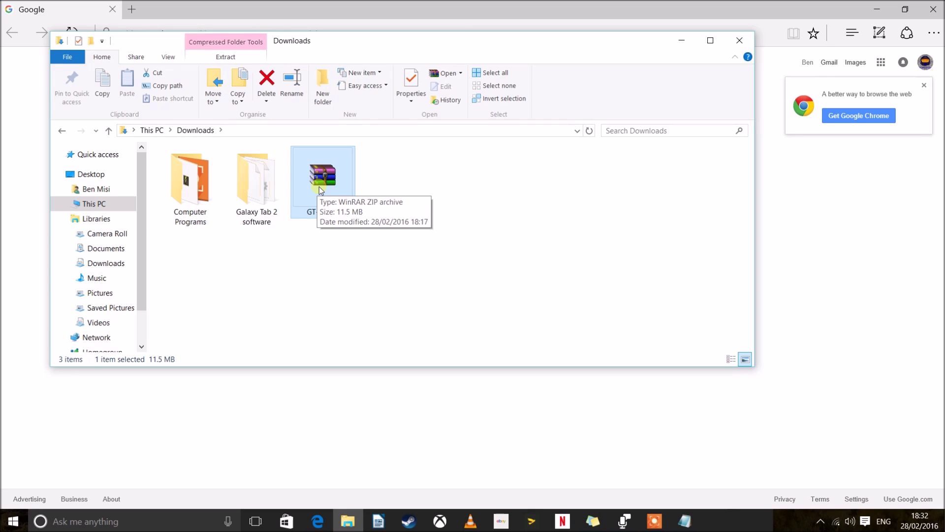
right_click(333, 185)
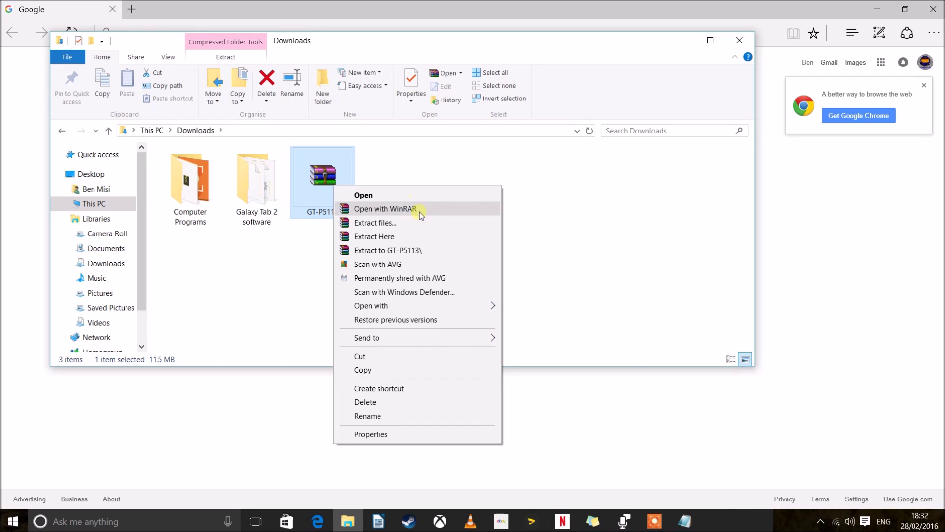
left_click(389, 236)
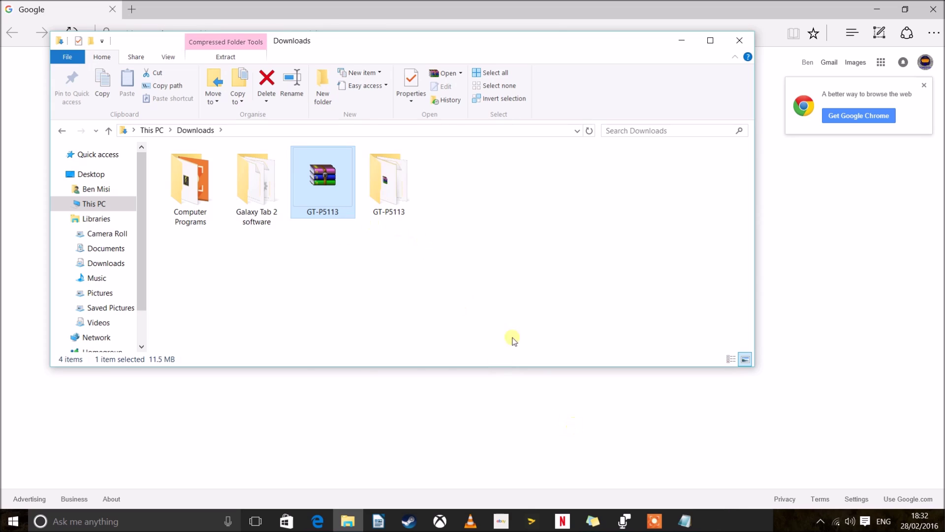
Open the extracted GT-P5113 folder and select the Odin3-v3.07 application
left_click(384, 207)
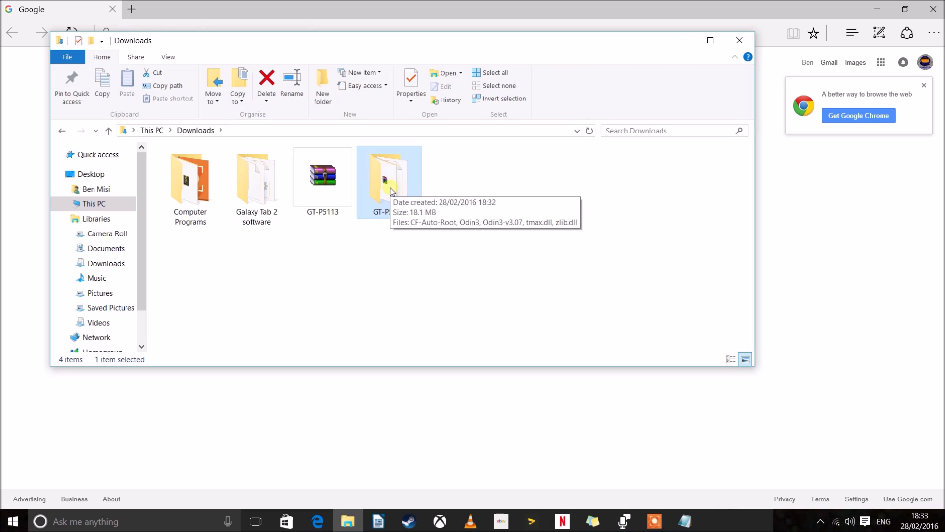
double_click(392, 191)
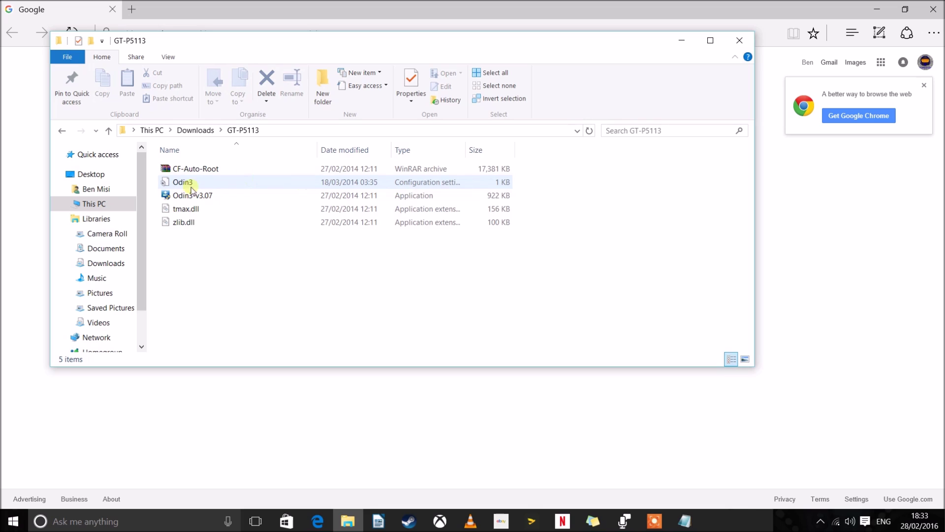
left_click(184, 196)
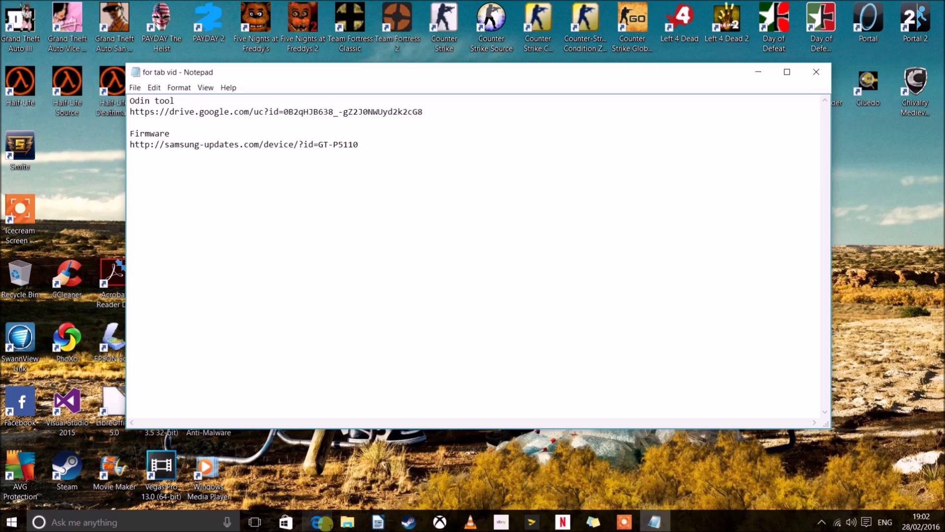
Load the samsung-updates firmware link in Edge and open the first GT-P5110 BTU firmware's download page
left_click_drag(368, 143, 130, 144)
key("ctrl+c")
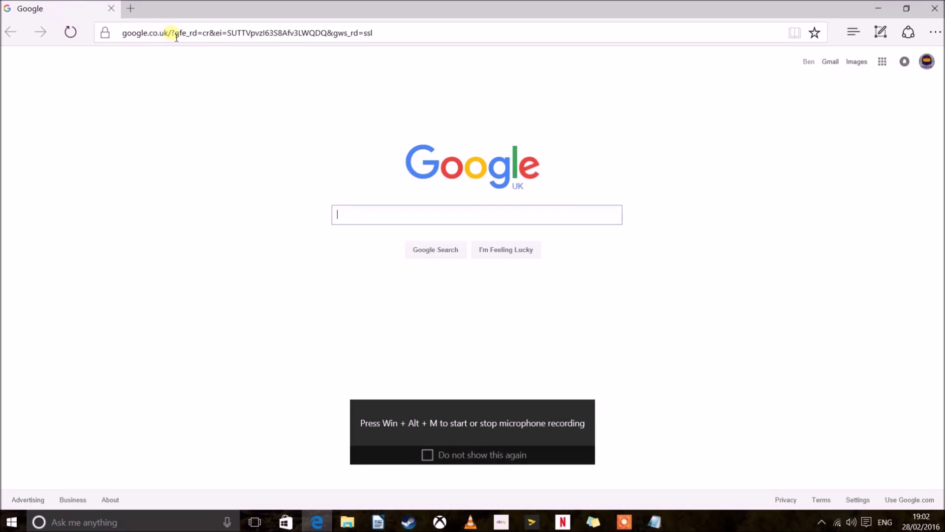
left_click(177, 37)
key("ctrl+v")
key("Return")
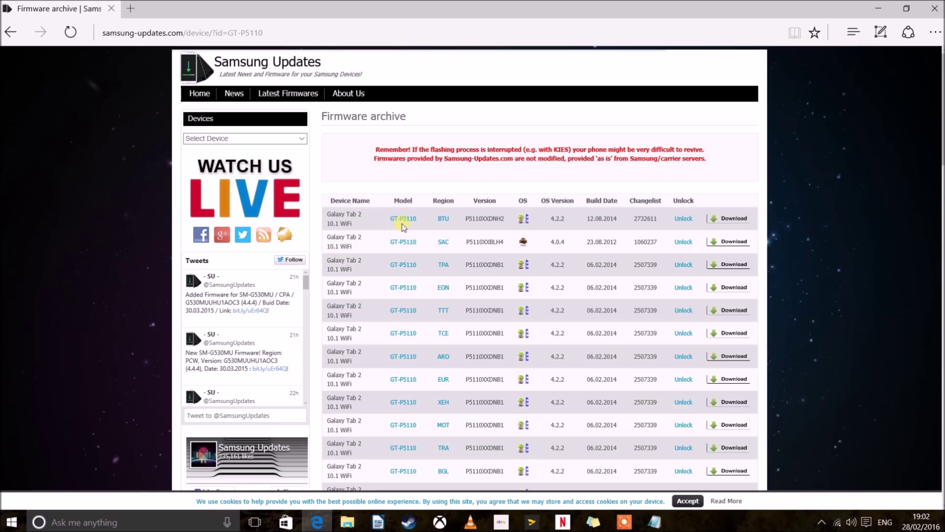
left_click(728, 218)
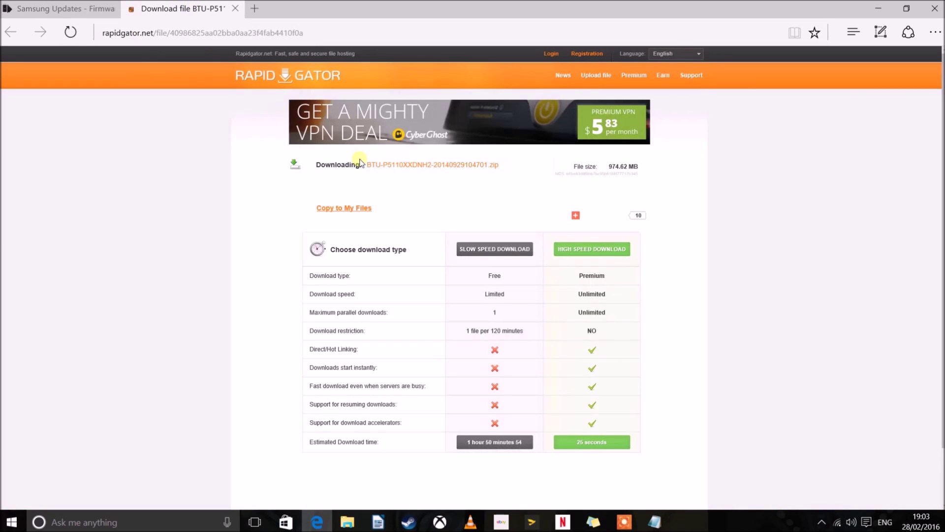
Start the slow RapidGator download of the BTU-P5110 firmware zip after answering the captcha
left_click(515, 443)
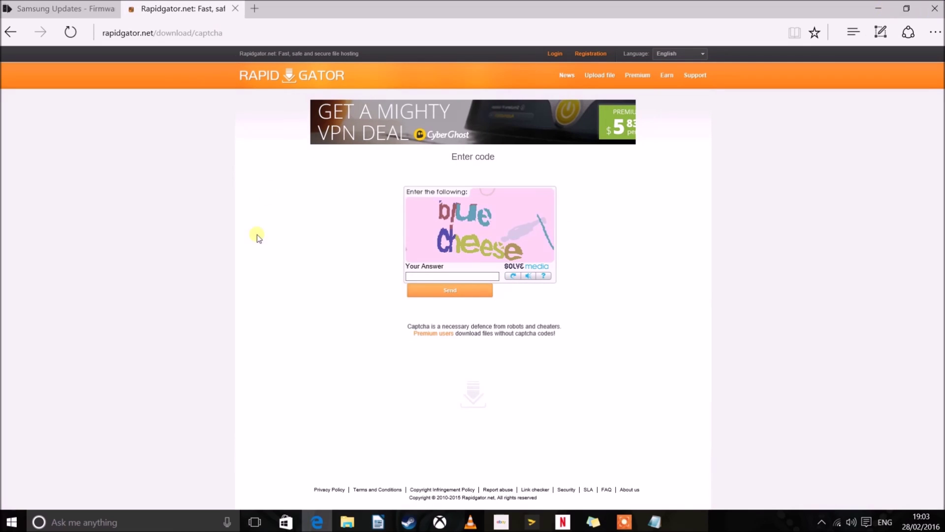
left_click(442, 277)
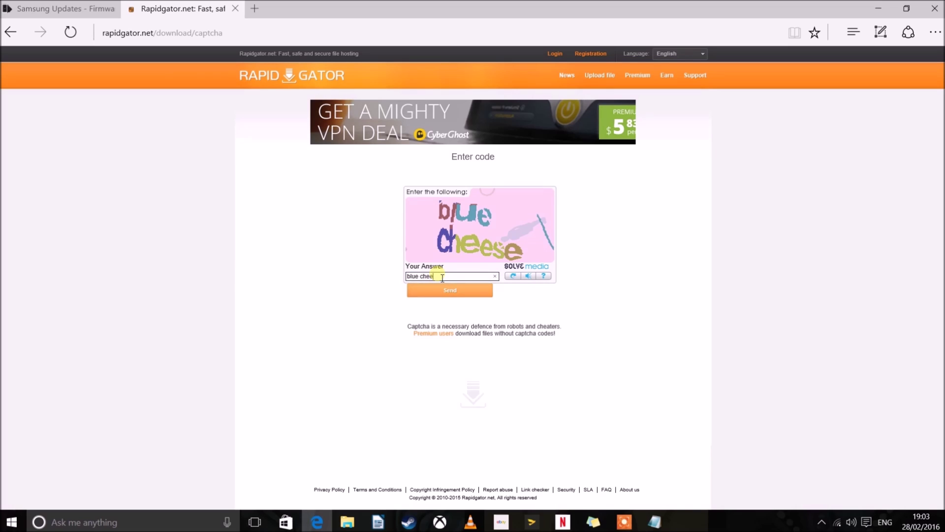
key("Return")
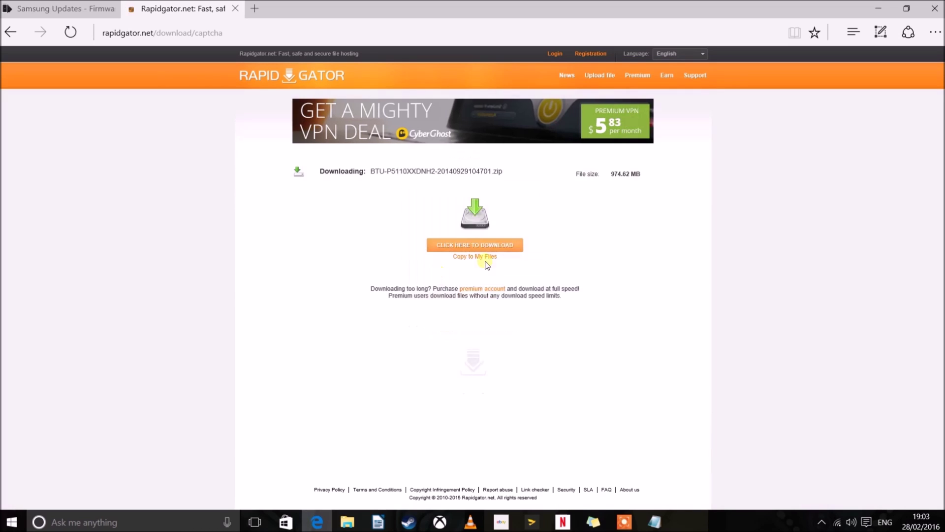
left_click(480, 246)
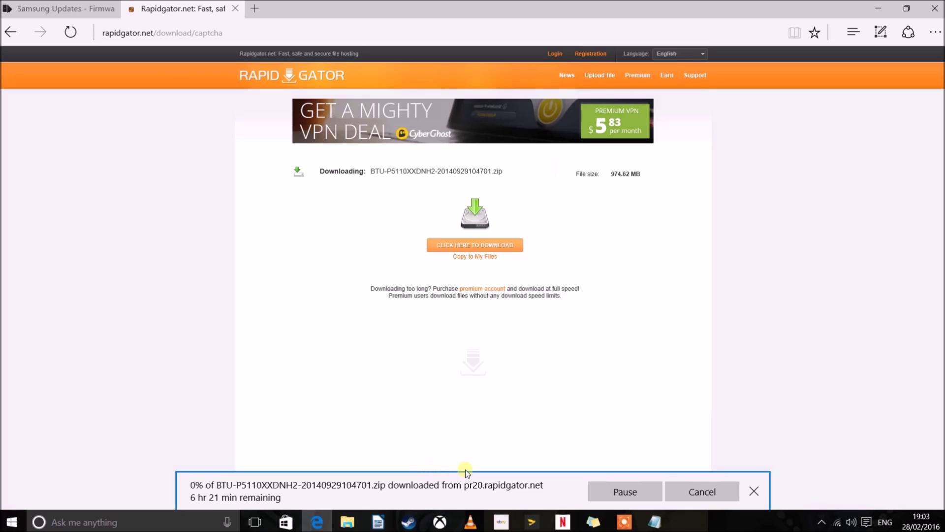
Pause and cancel the firmware download in the Downloads list, then close the Rapidgator tab
left_click(626, 491)
key("ctrl+j")
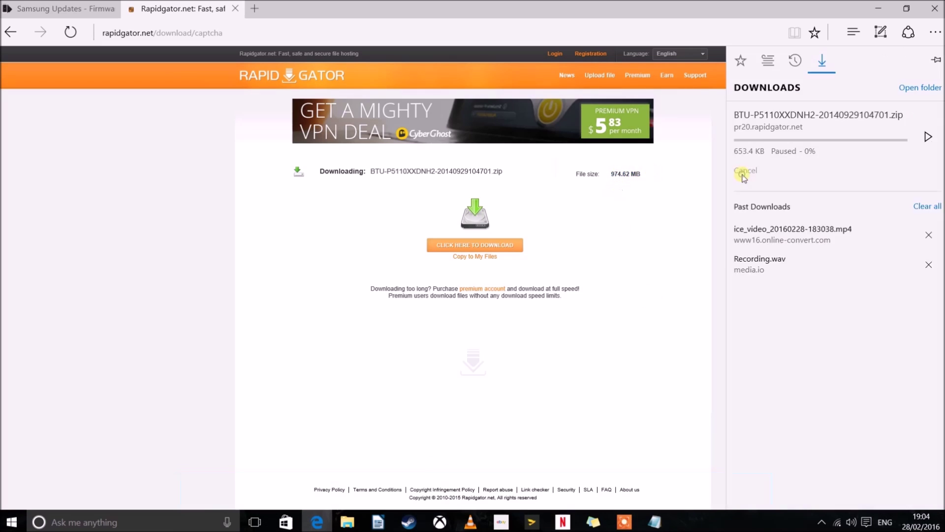
left_click(743, 173)
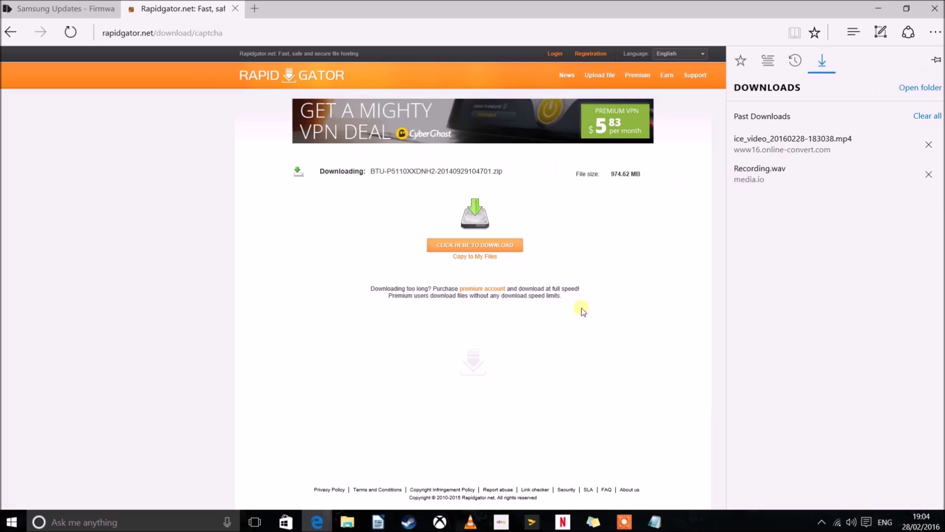
left_click(598, 318)
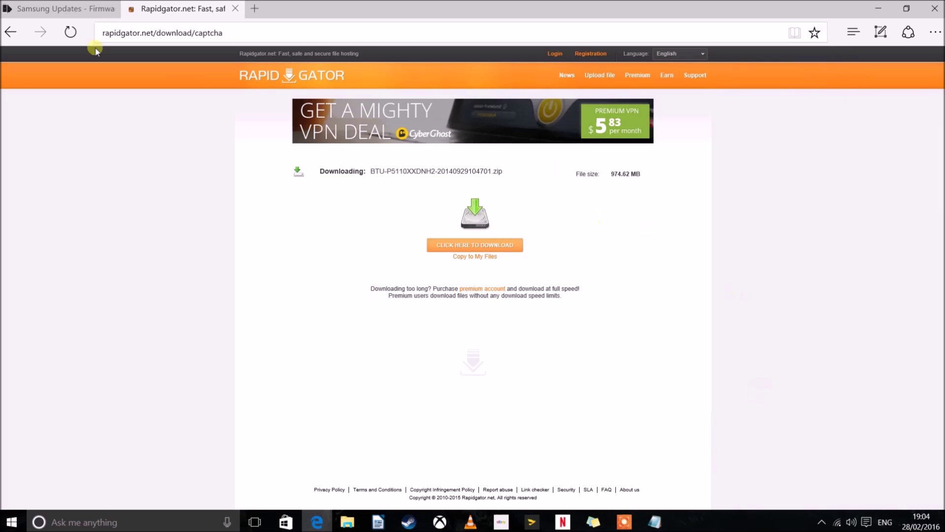
left_click(236, 8)
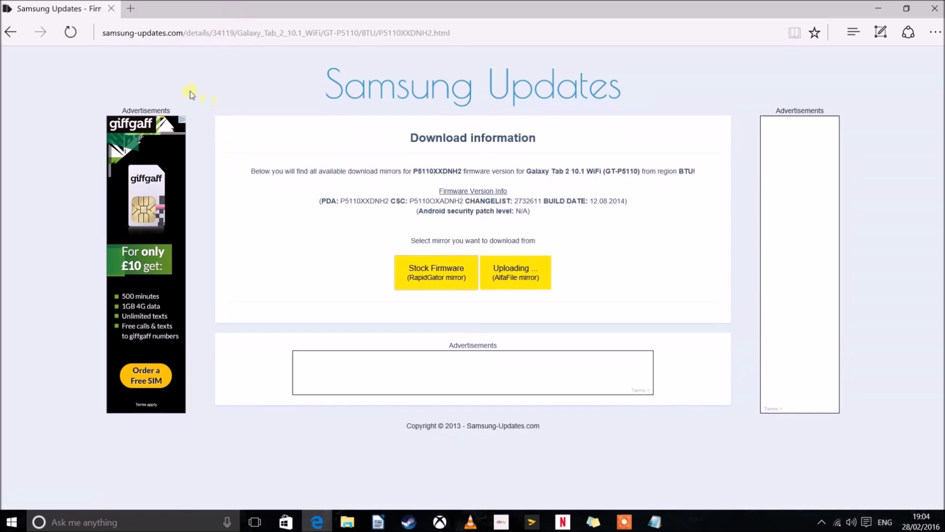
Return to the GT-P5110 firmware archive and scroll through the Select Device dropdown
left_click(9, 32)
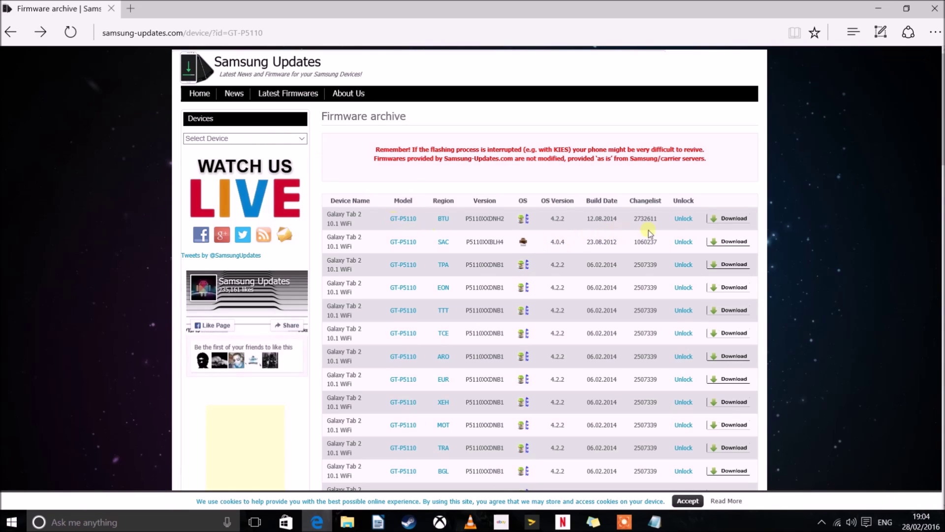
left_click(198, 139)
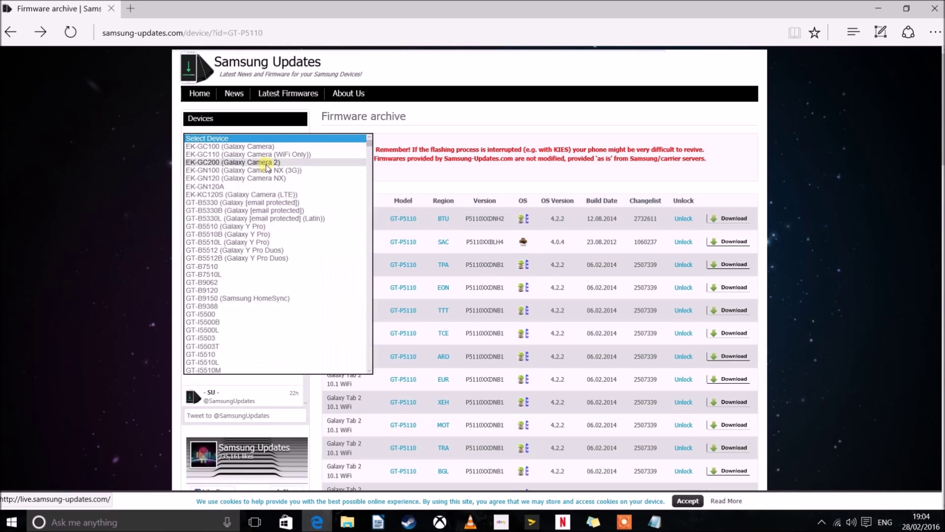
scroll(266, 167, "down", 20)
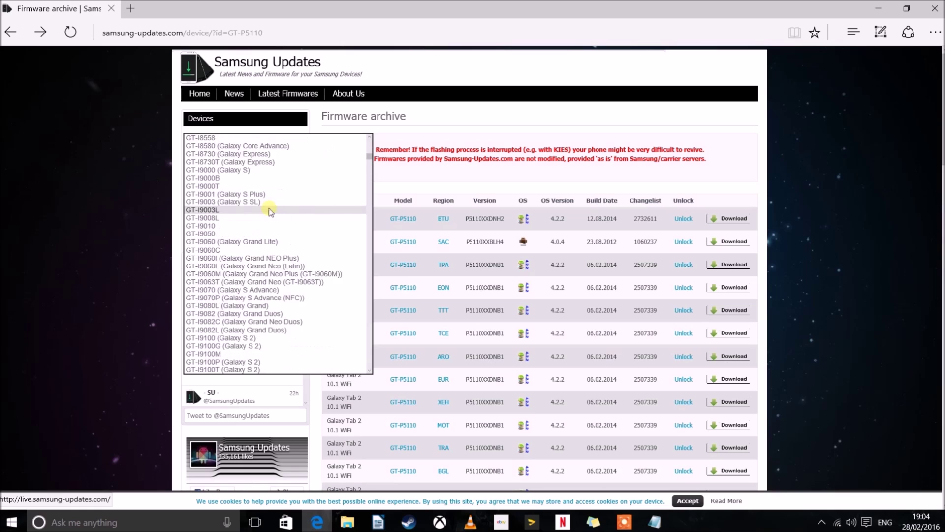
scroll(269, 208, "up", 5)
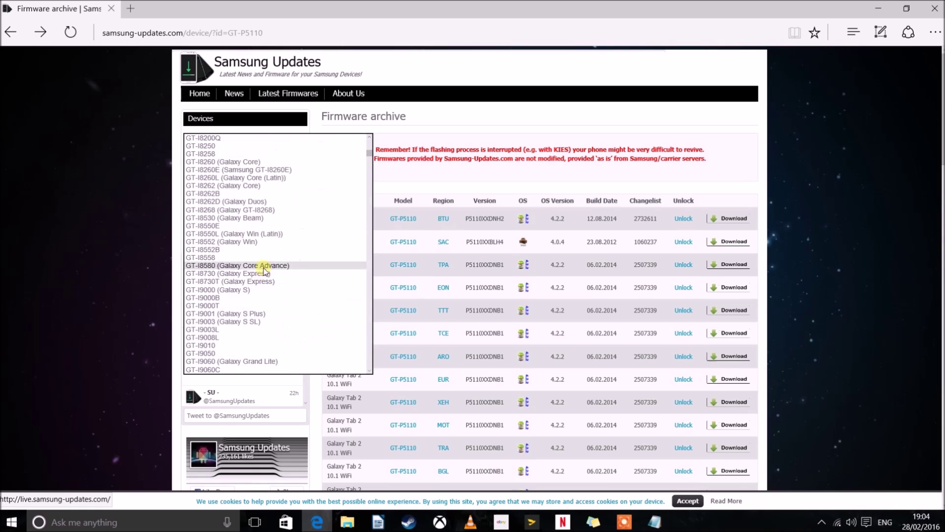
scroll(258, 277, "up", 20)
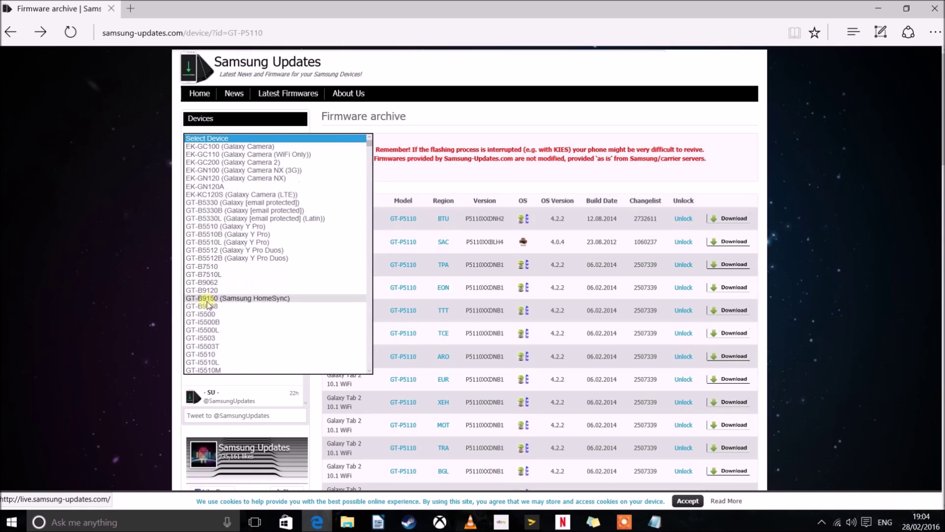
scroll(226, 310, "down", 20)
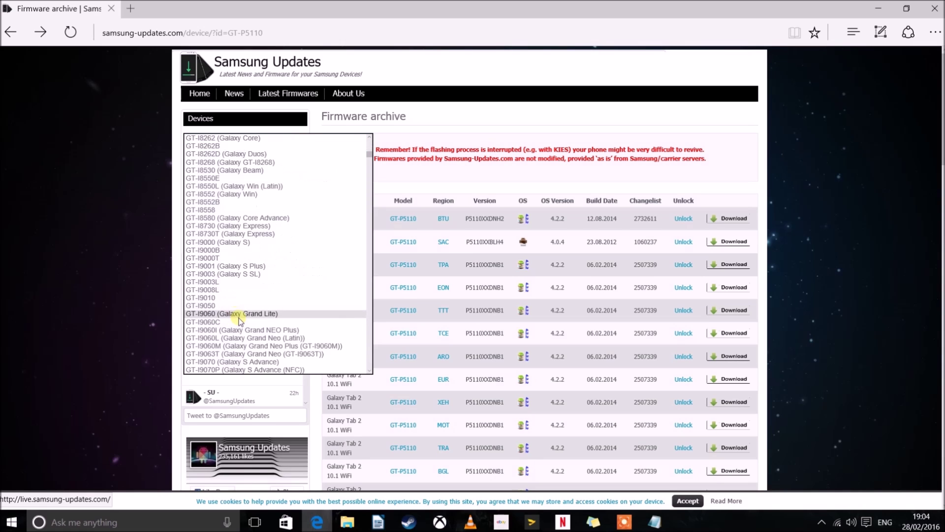
scroll(239, 319, "down", 20)
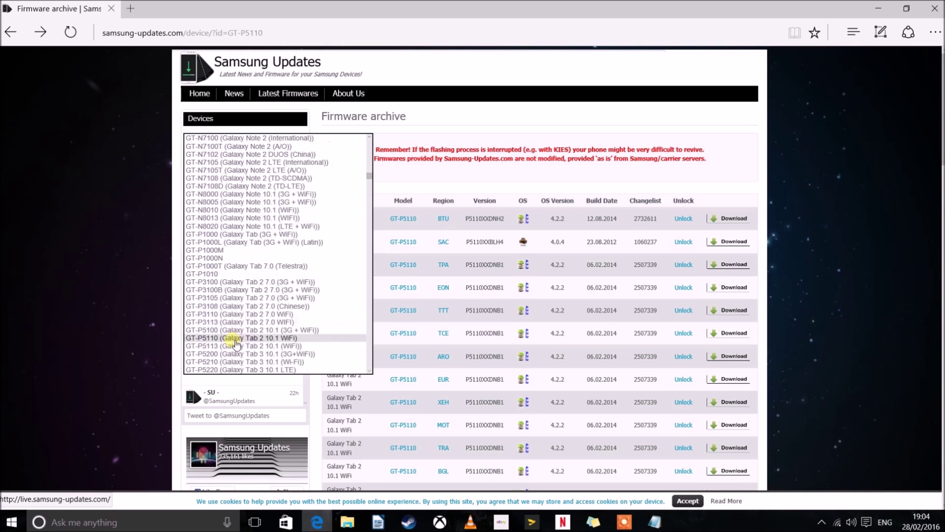
scroll(237, 344, "down", 4)
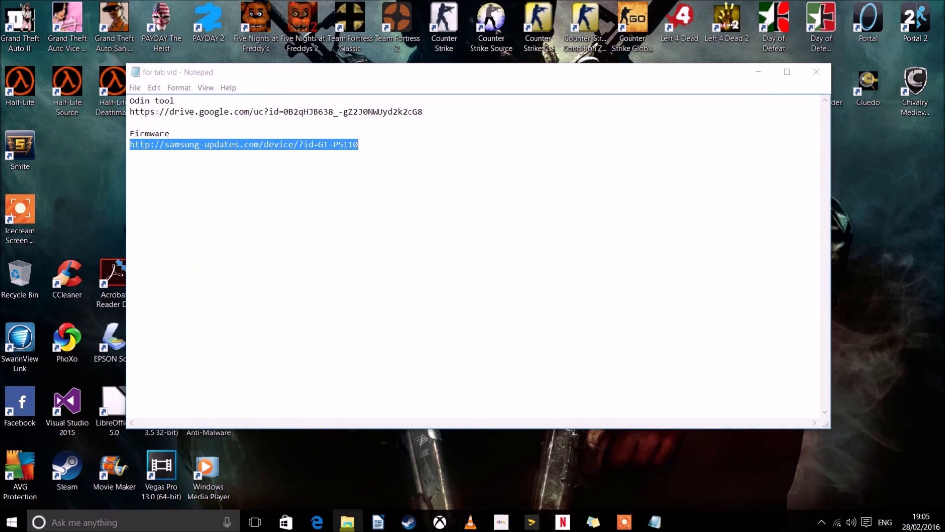
Open This PC > Downloads > Galaxy Tab 2 software and select the MD5 file and BTU firmware zip
left_click(346, 525)
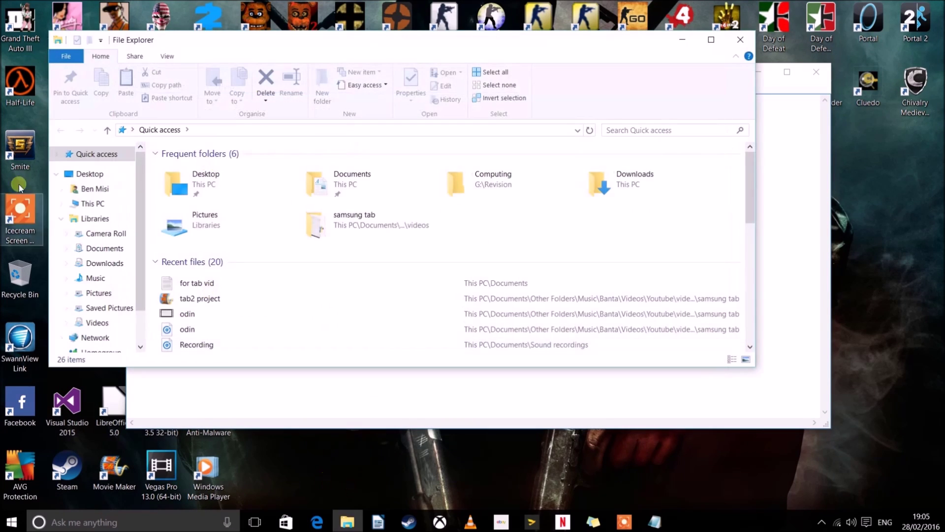
left_click(92, 204)
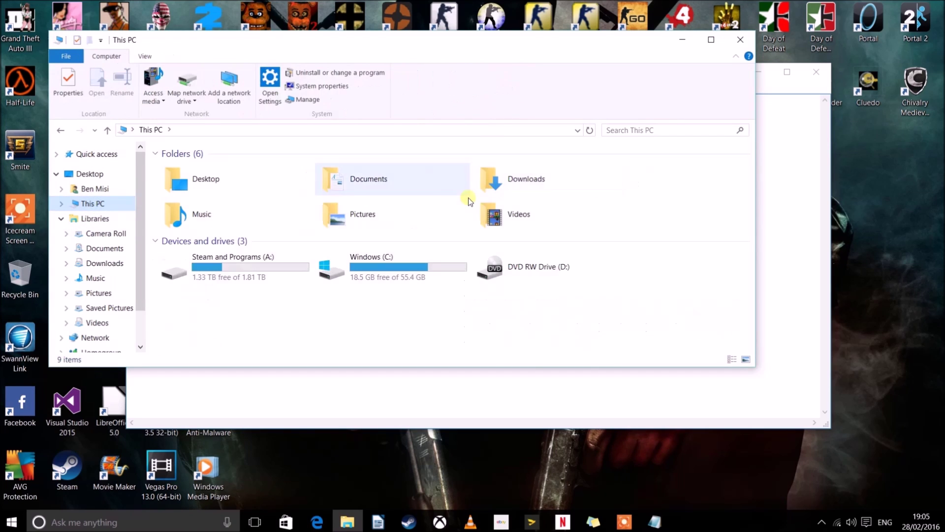
double_click(514, 183)
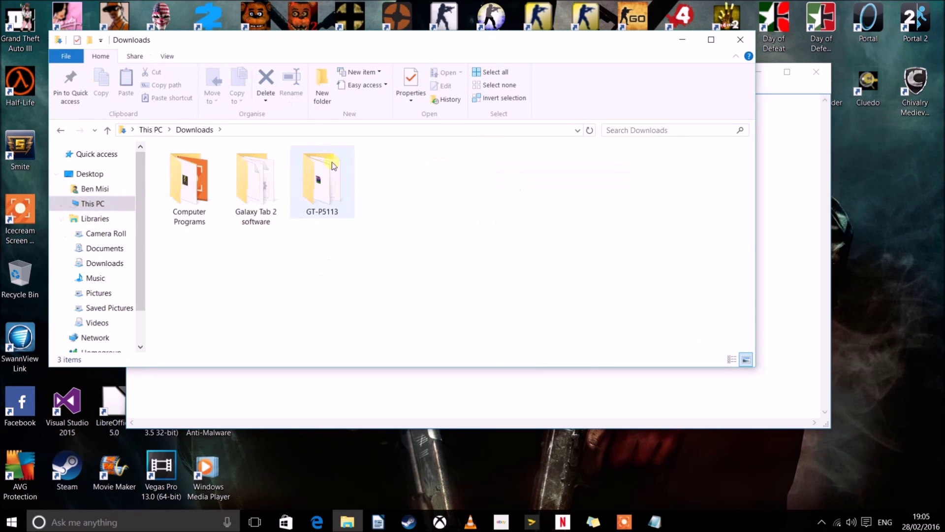
double_click(268, 190)
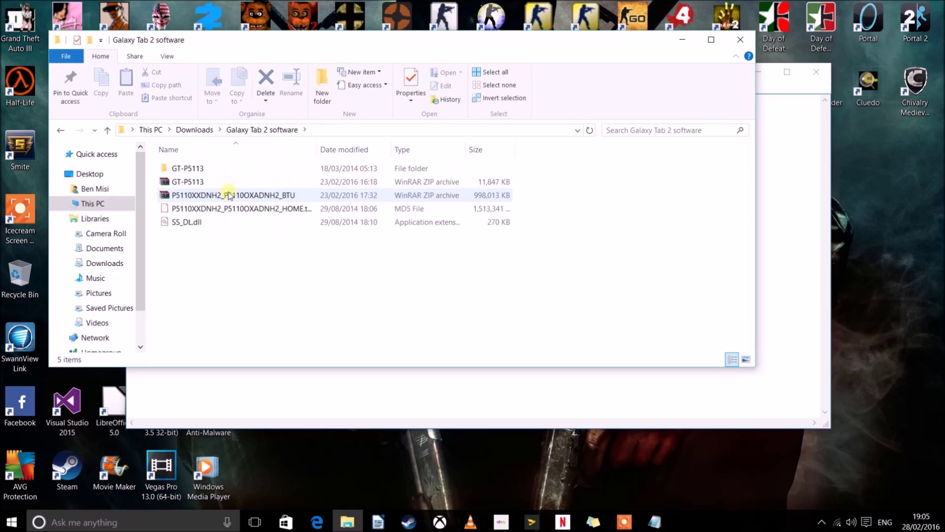
left_click(300, 209)
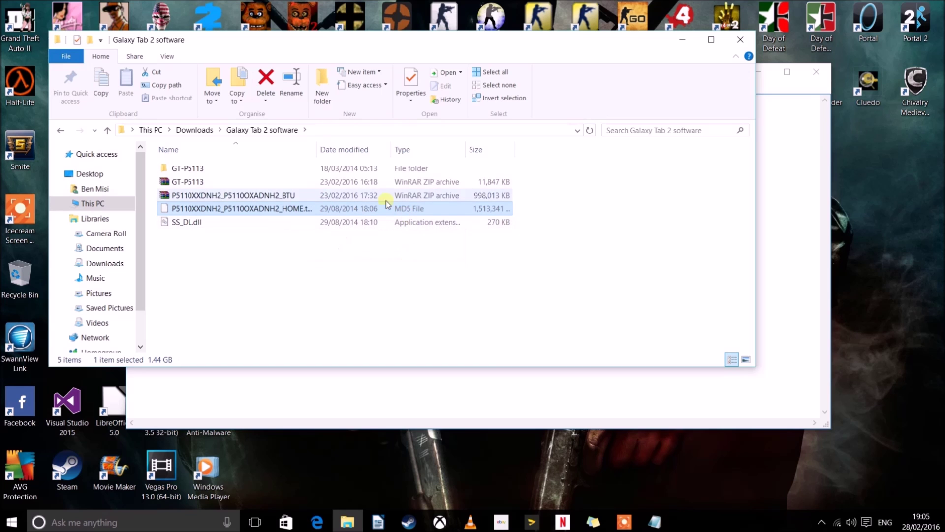
left_click(249, 197)
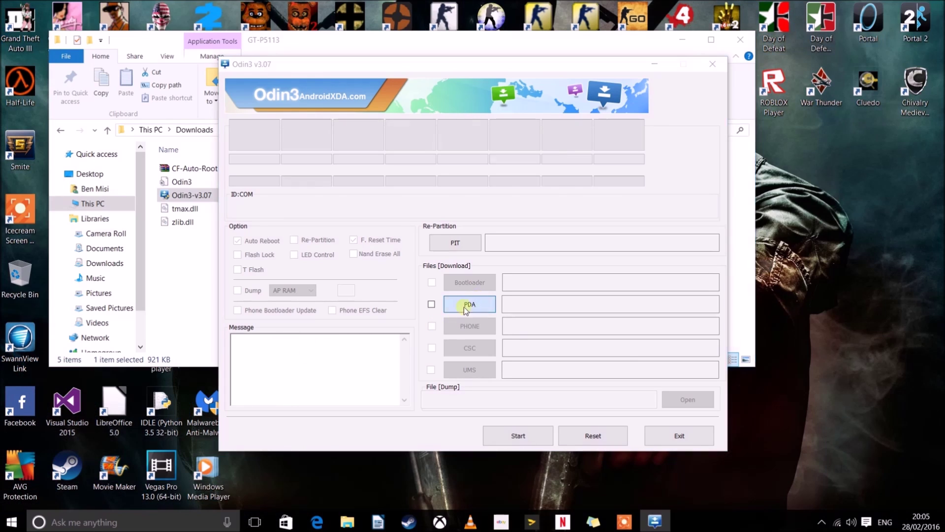
Load P5110XXDNH2_P5110OXADNH2_HOME.tar.md5 from the Galaxy Tab 2 software folder into the PDA slot
left_click(465, 305)
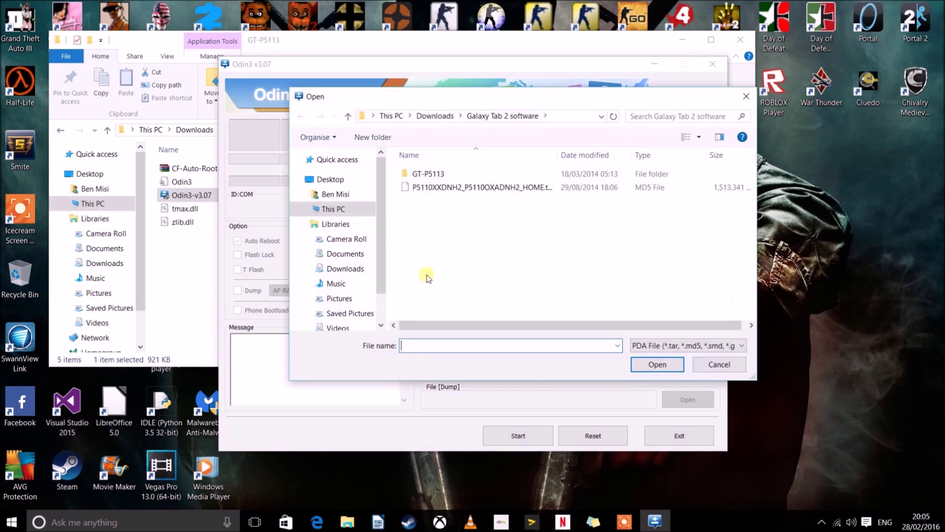
left_click(437, 188)
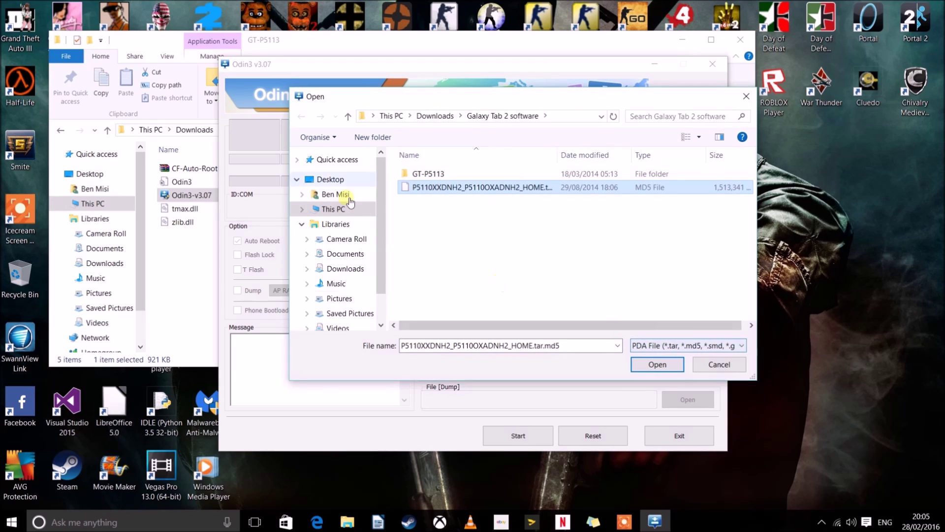
left_click(658, 364)
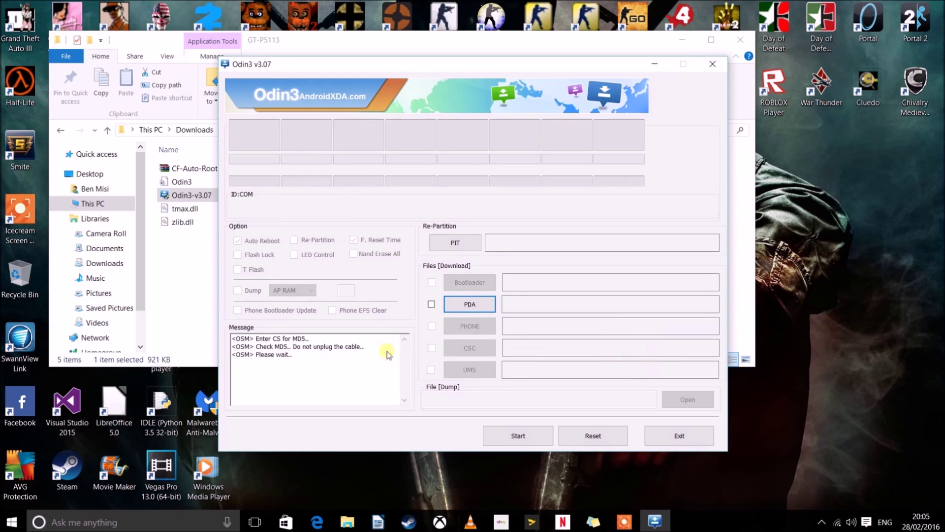